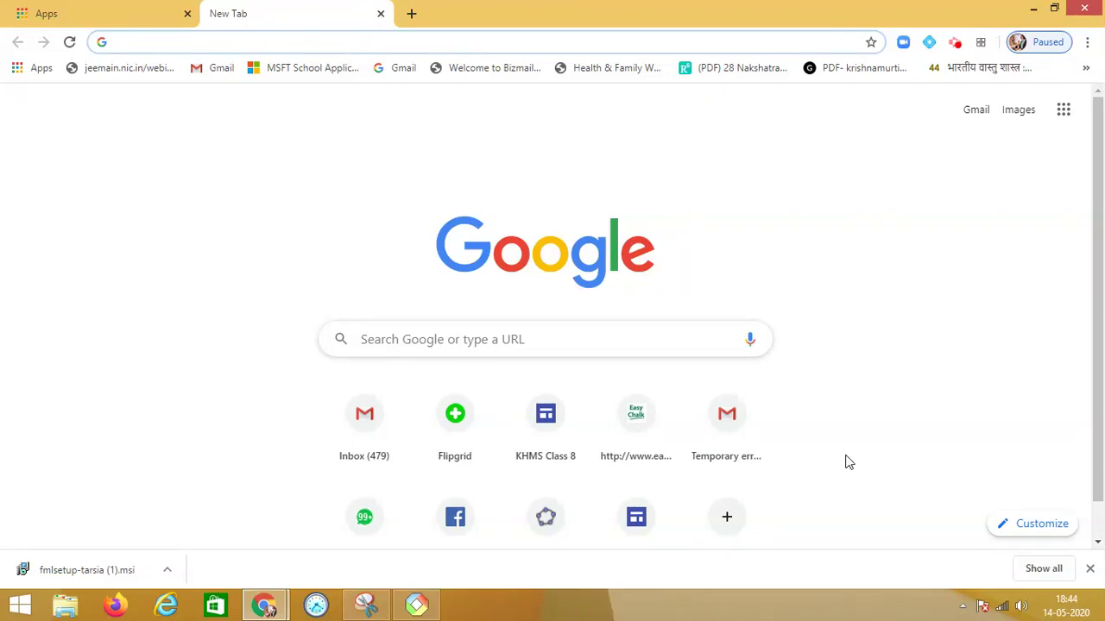
# Step: Search Google for "formulator tarsia" and open Hermitech Laboratory's information page on Formulator Tarsia
pyautogui.click(523, 348)
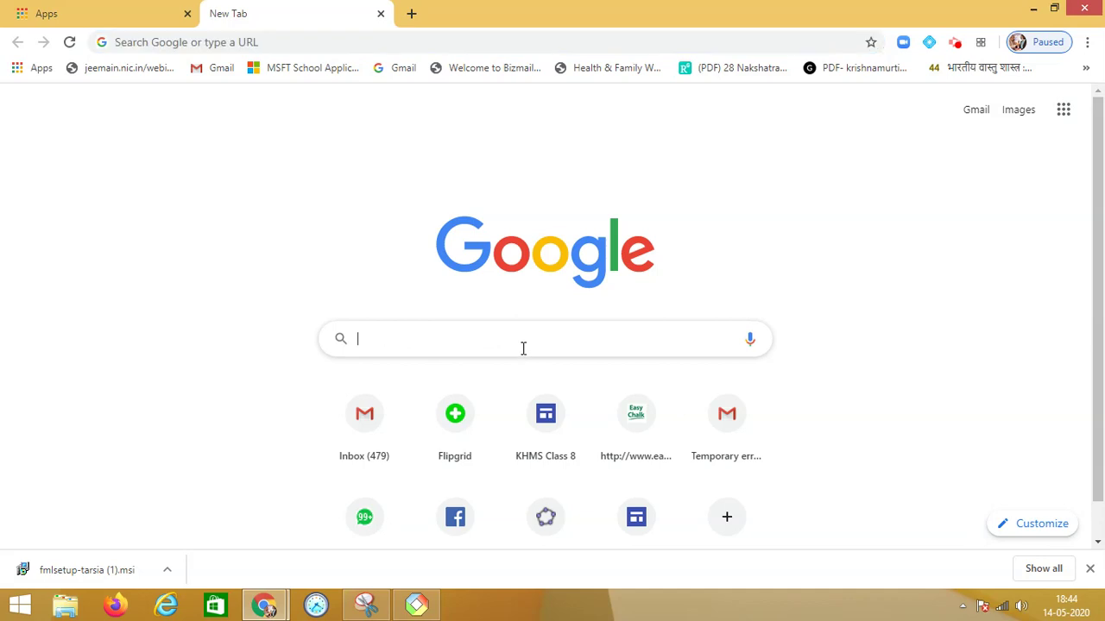
pyautogui.write('For')
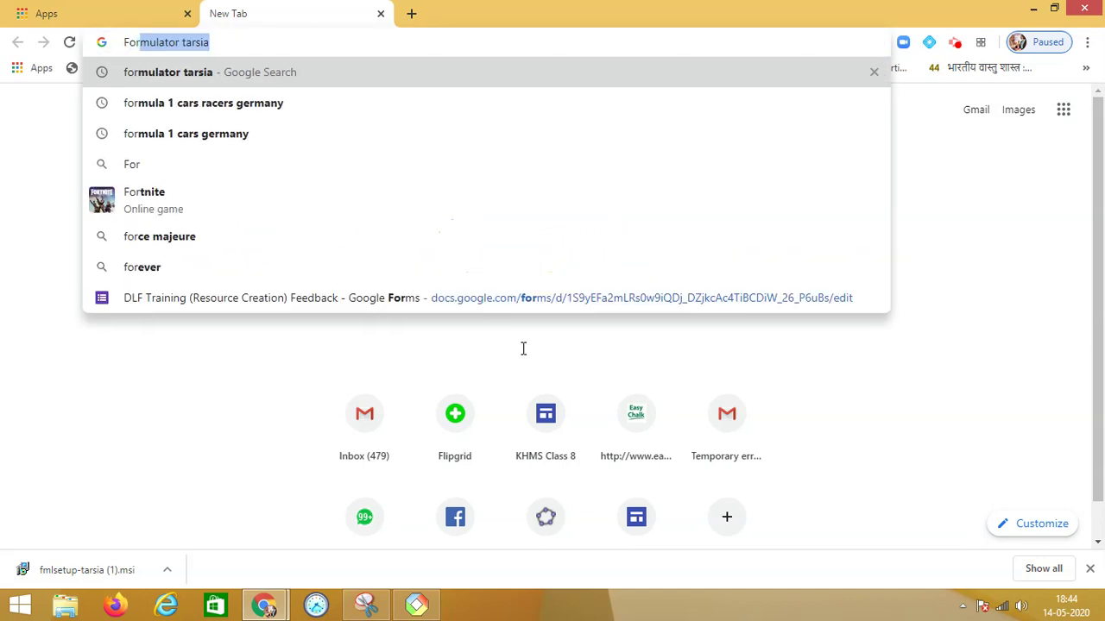
pyautogui.write('mulator')
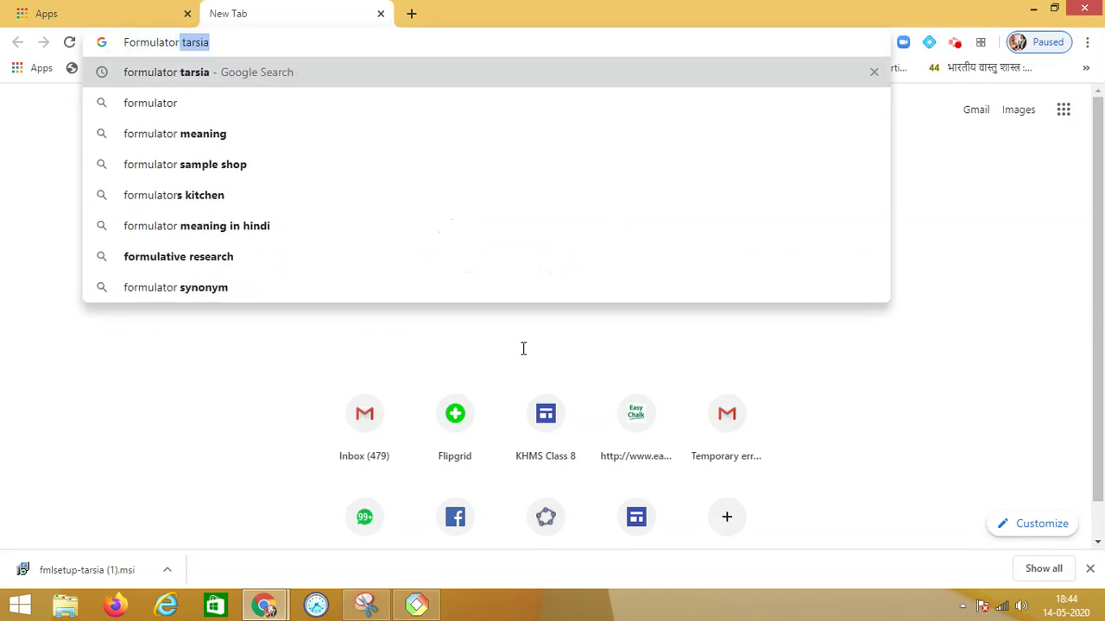
pyautogui.click(279, 74)
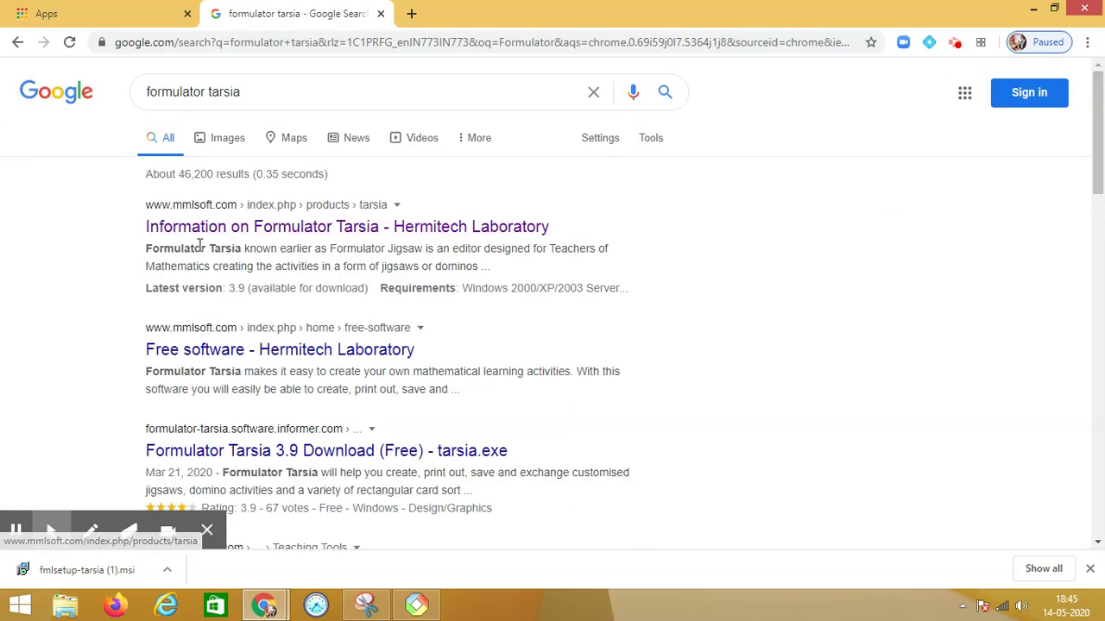
pyautogui.click(449, 231)
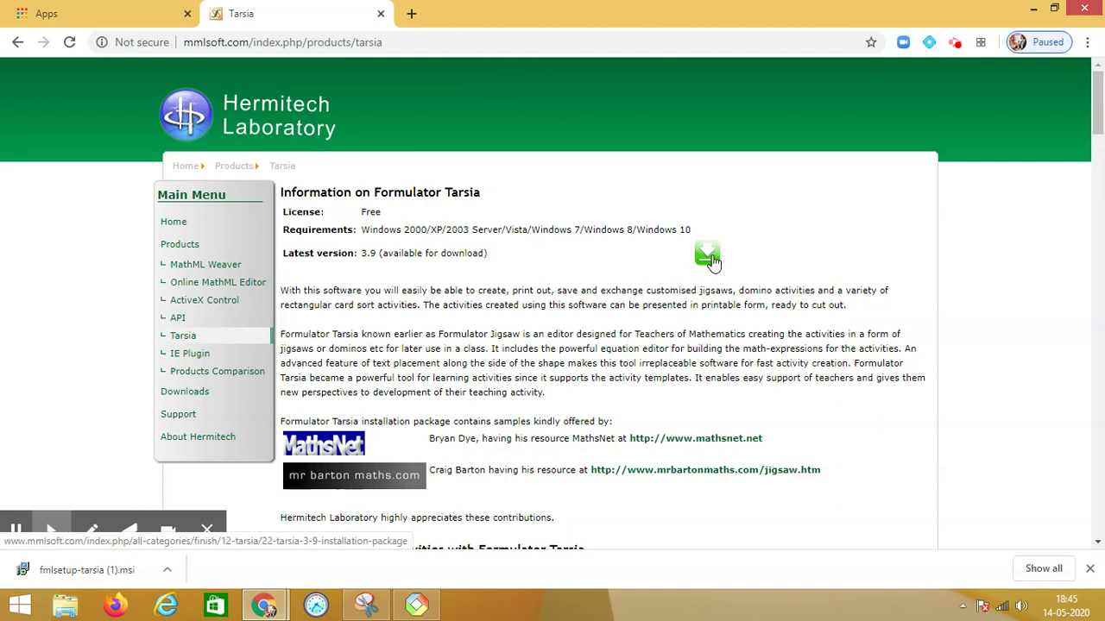
# Step: Run the downloaded fmlsetup-tarsia (1).msi installer, accept the license agreement and start installing Tarsia 3.9 in the default folder
pyautogui.click(85, 581)
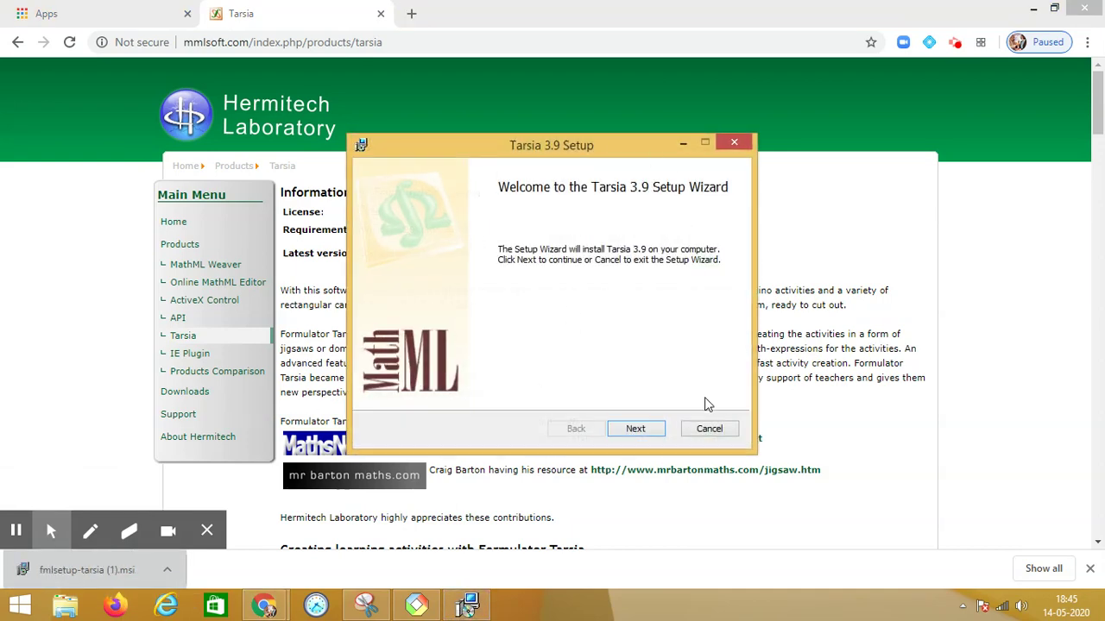
pyautogui.click(640, 429)
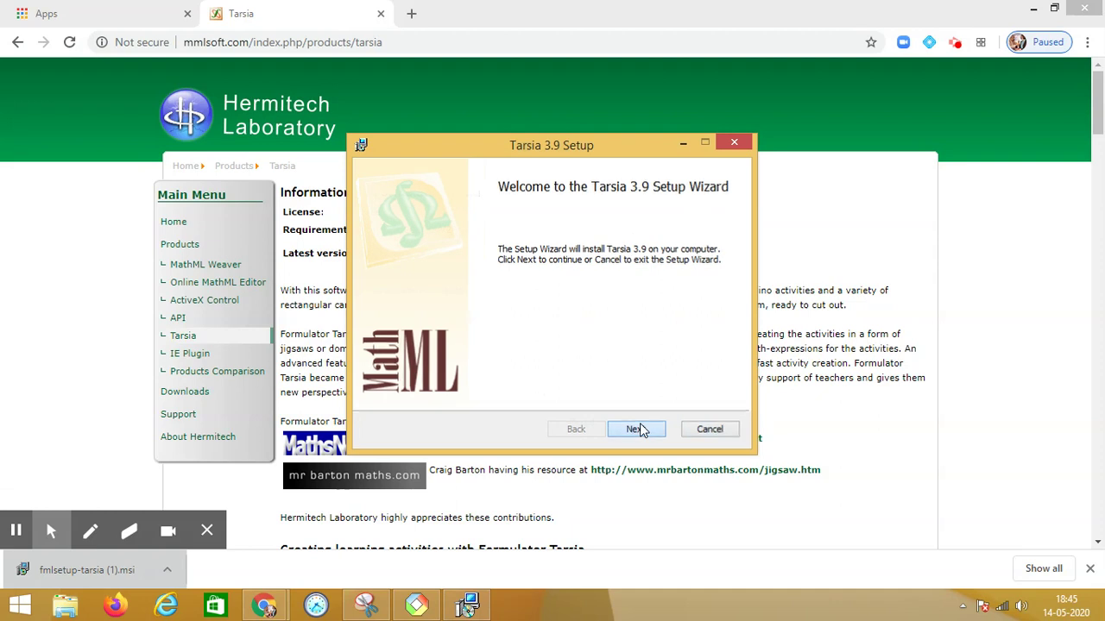
pyautogui.click(471, 395)
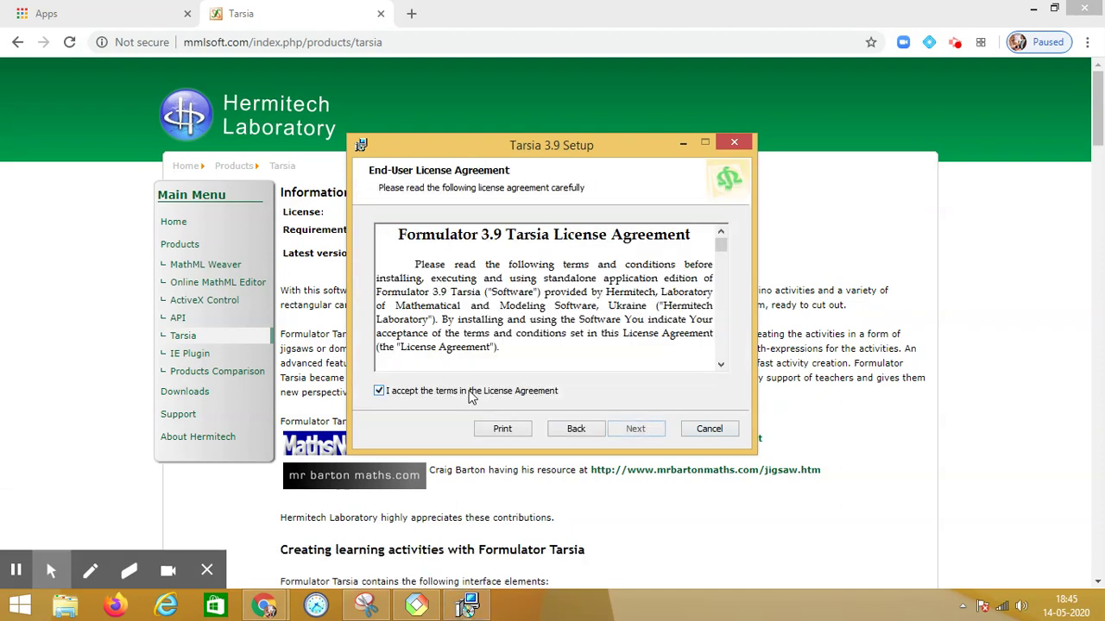
pyautogui.click(630, 429)
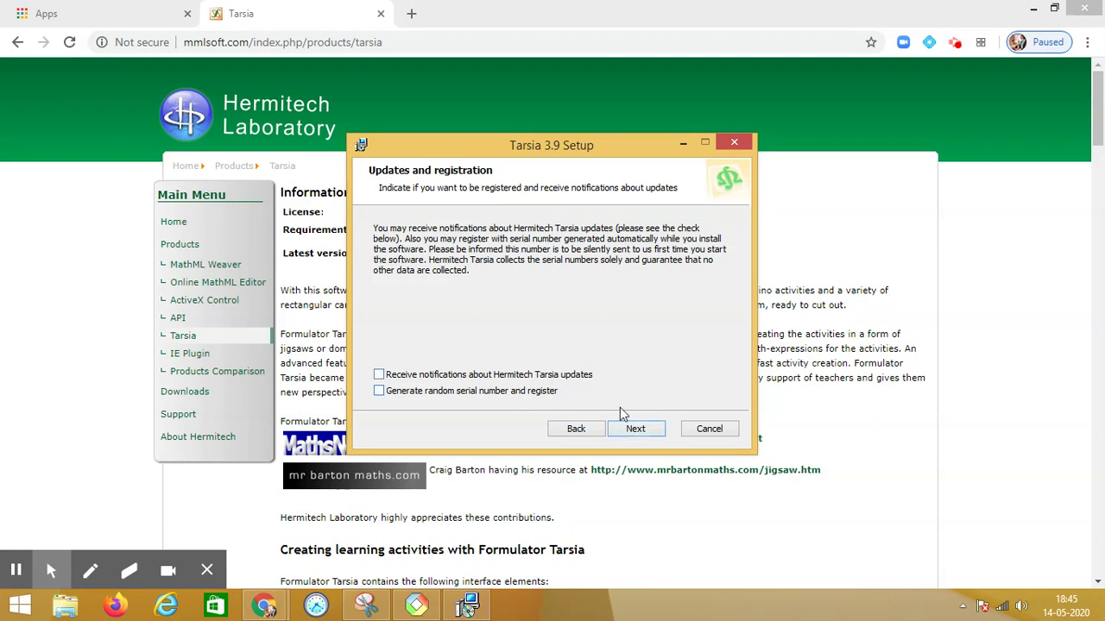
pyautogui.click(639, 435)
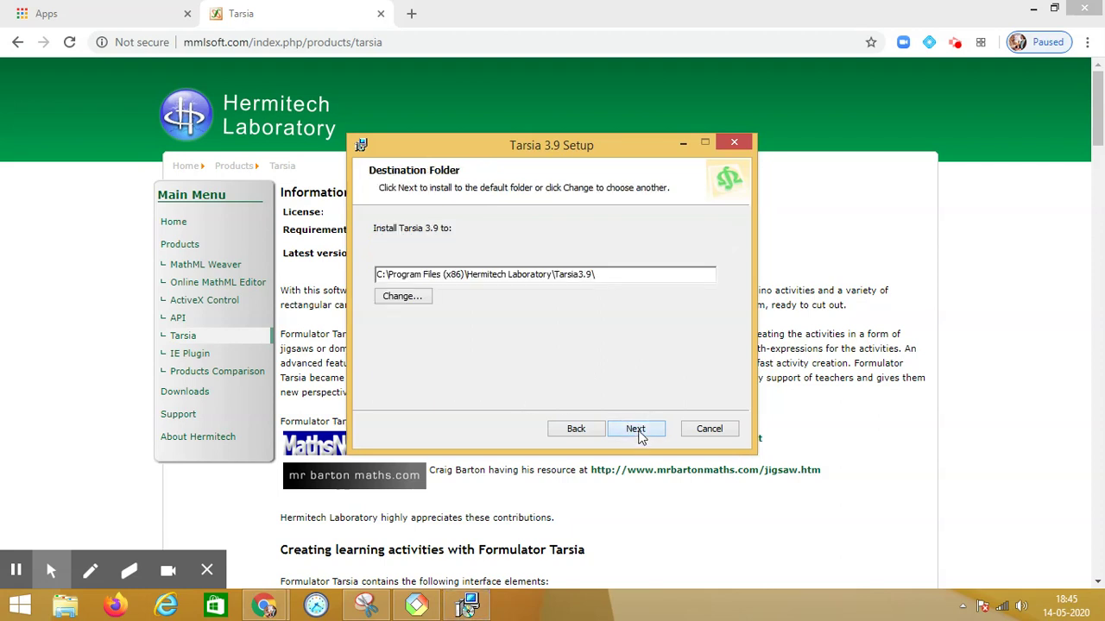
pyautogui.click(636, 429)
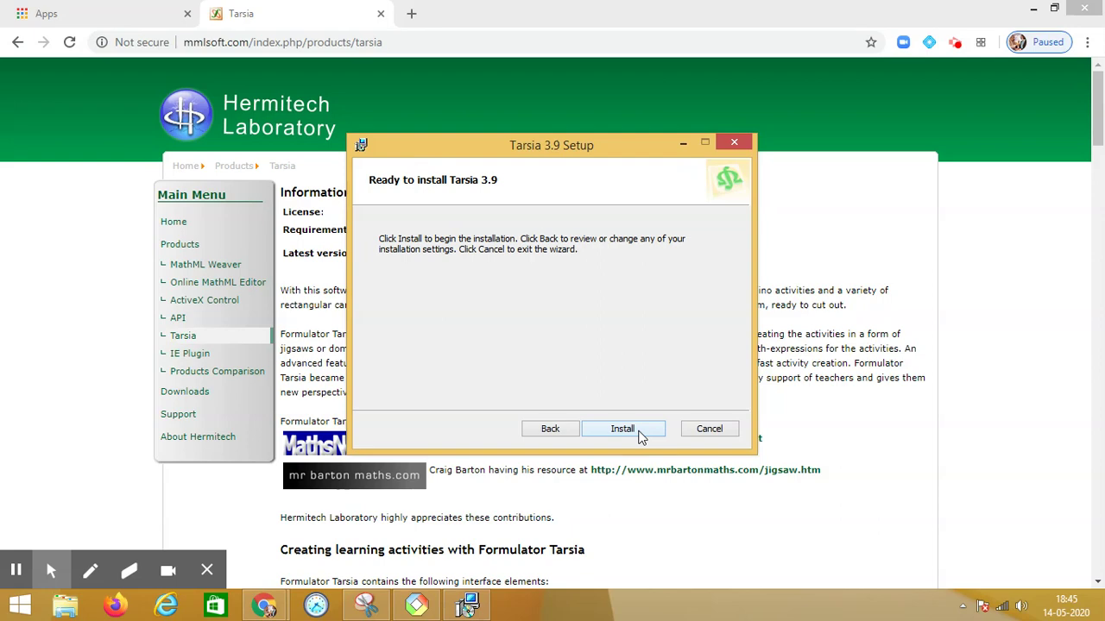
pyautogui.click(638, 436)
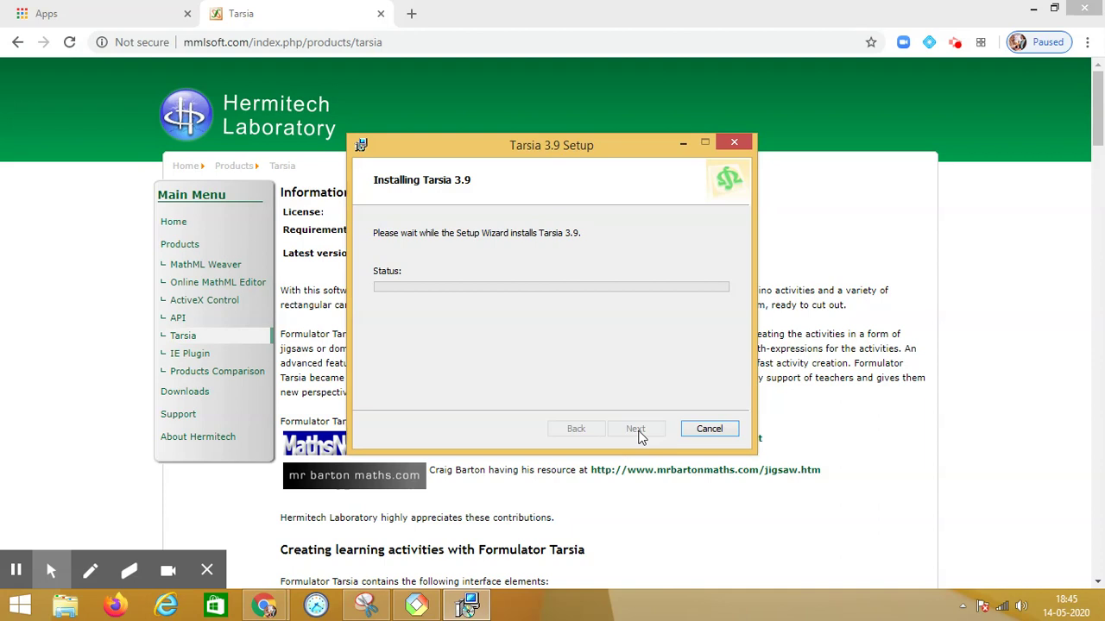
# Step: Switch to Tarsia, dismiss the startup tip and create a new Standard Triangular Jigsaw Puzzle (16 pieces)
pyautogui.click(417, 607)
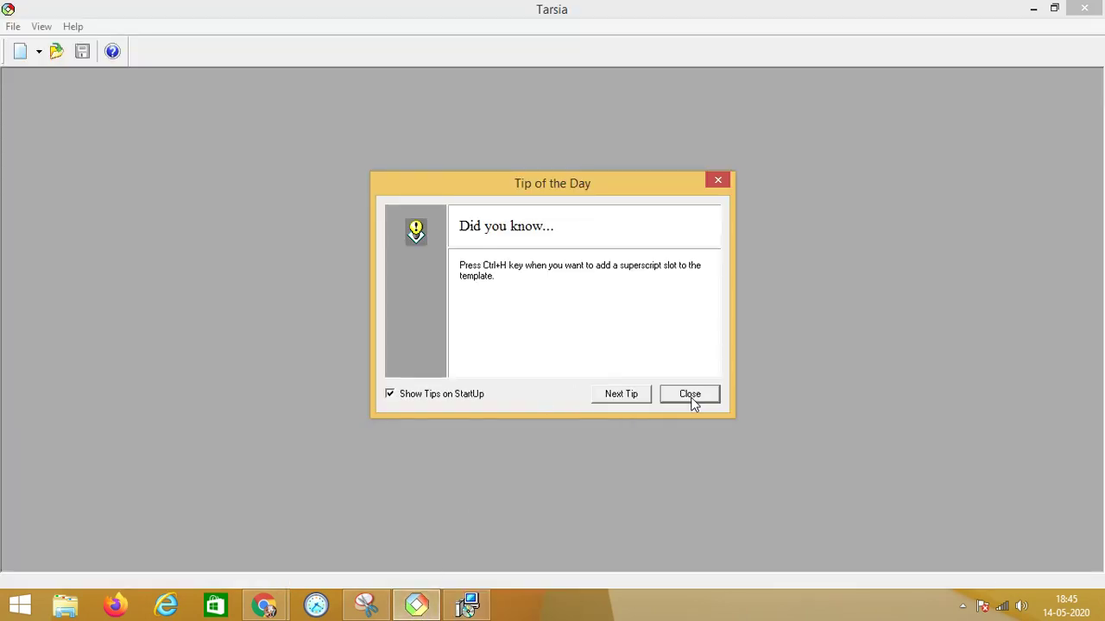
pyautogui.click(689, 395)
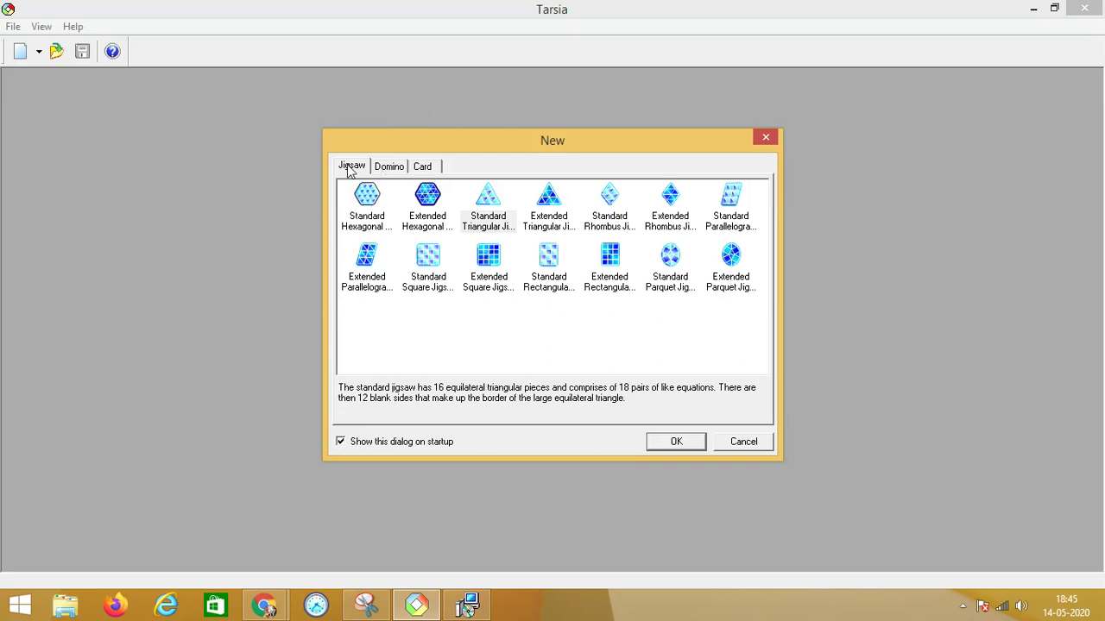
pyautogui.click(389, 173)
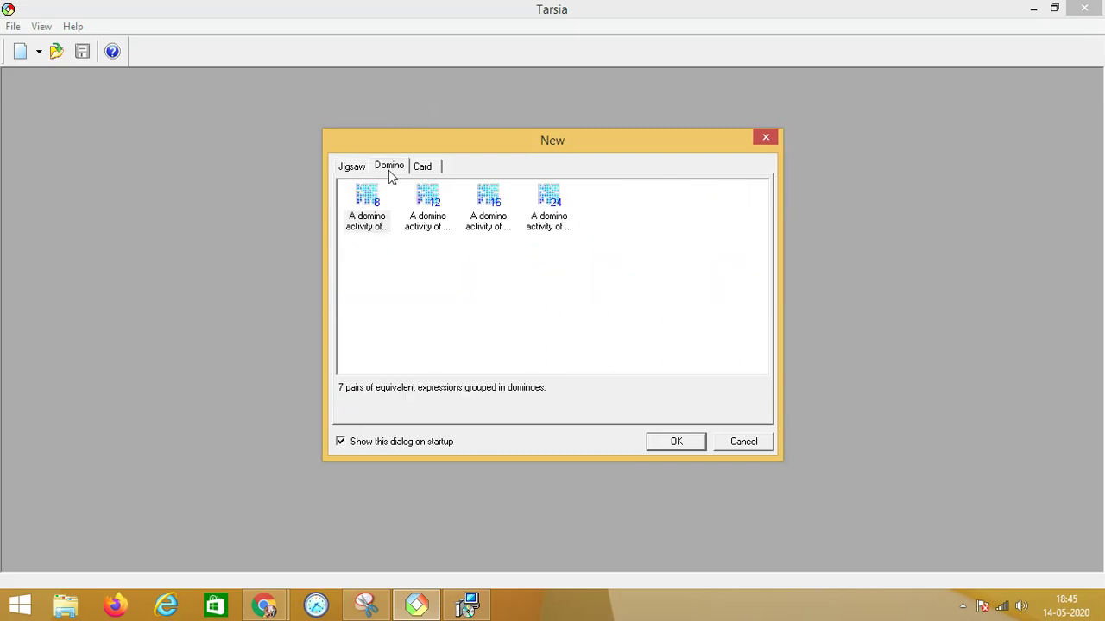
pyautogui.click(423, 173)
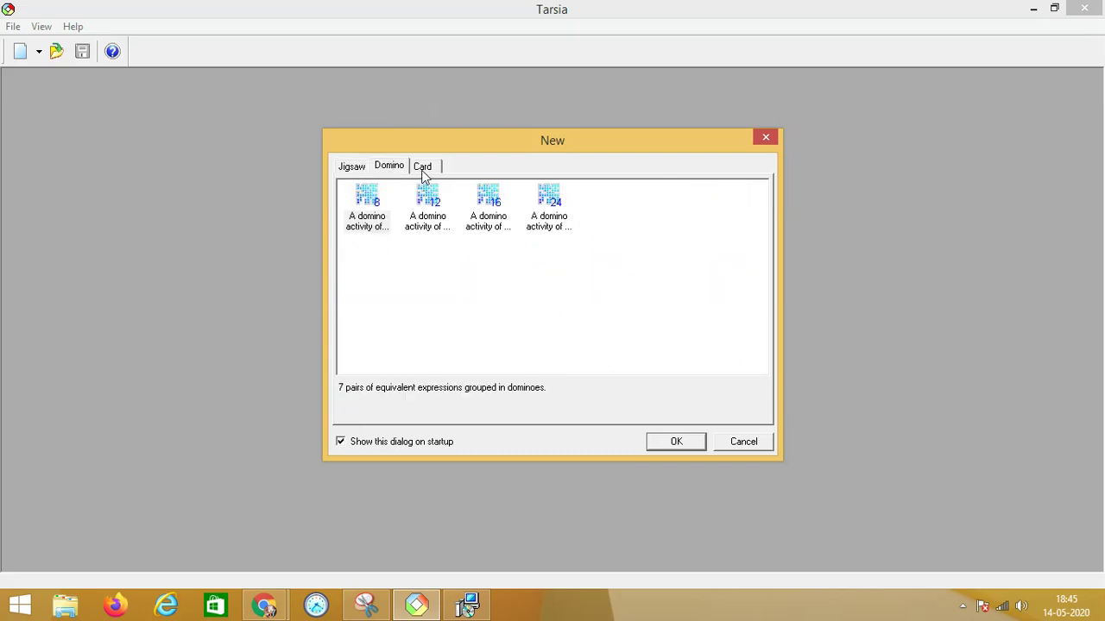
pyautogui.click(352, 168)
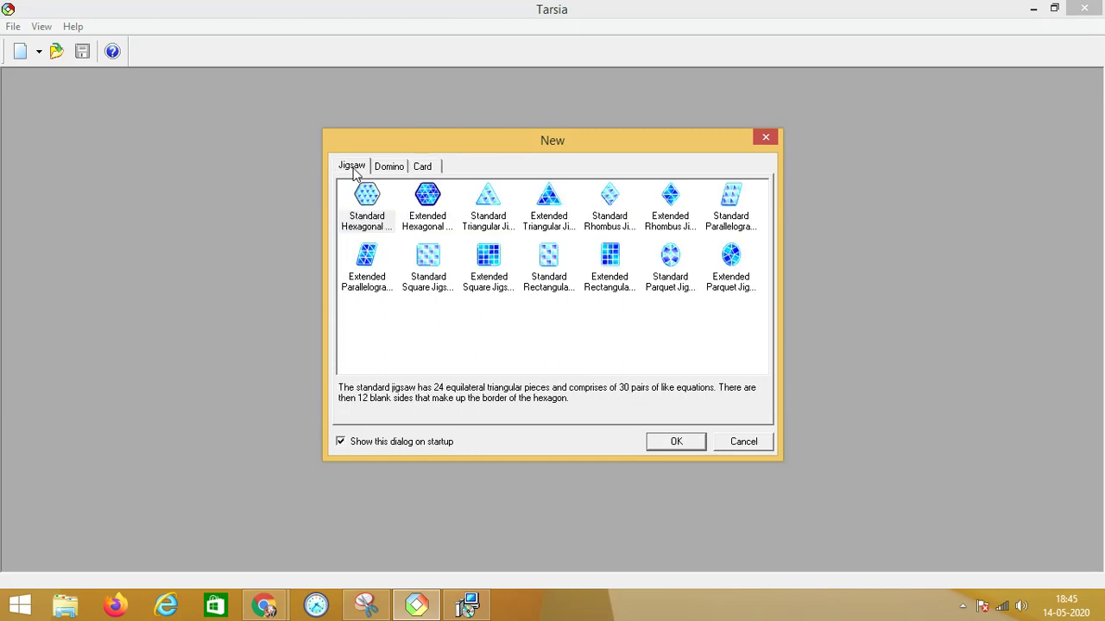
pyautogui.click(487, 200)
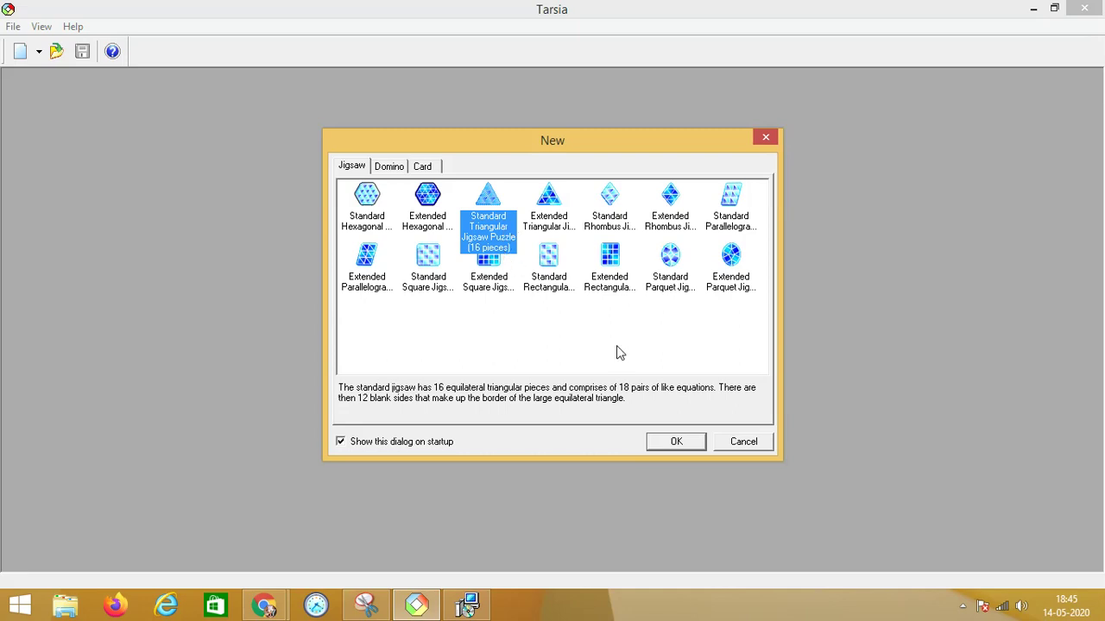
pyautogui.click(661, 443)
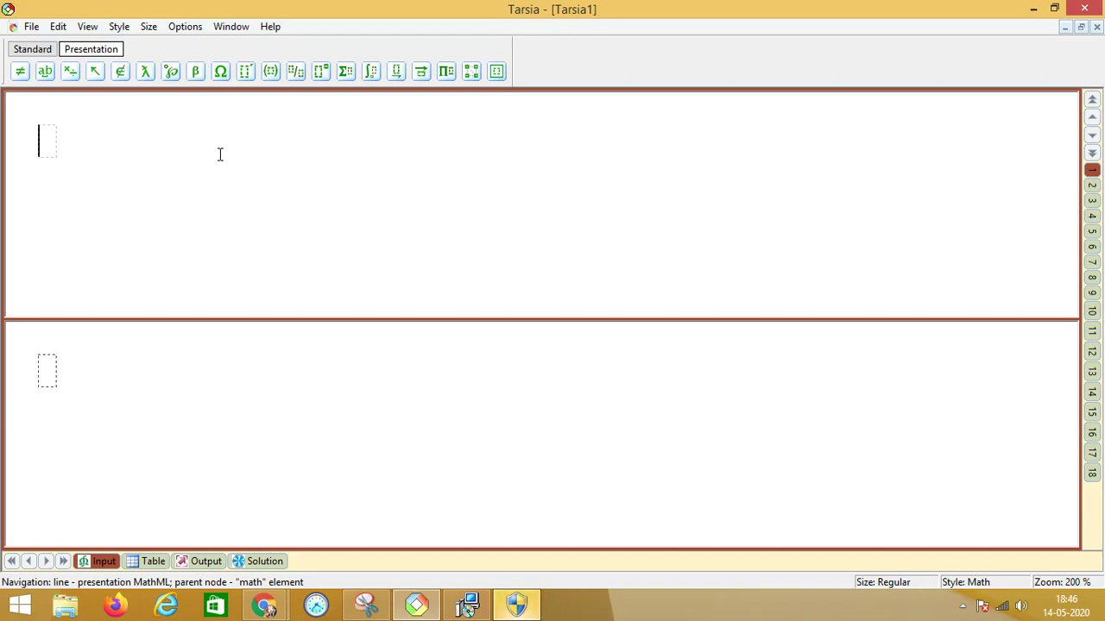
# Step: Enter "Big" and "Small" as the two matching expressions of pair 1
pyautogui.write('Big')
pyautogui.click(46, 377)
pyautogui.write('Small')
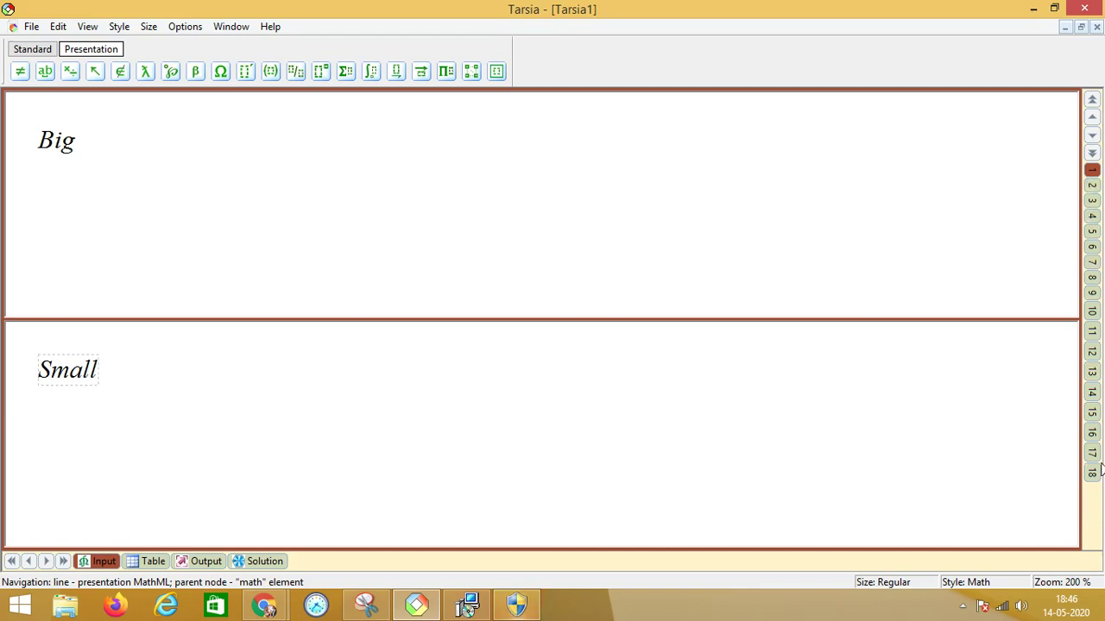
pyautogui.press('BackSpace')
# Step: Enter "Good" and "bad" as the two matching expressions of pair 2
pyautogui.click(1091, 186)
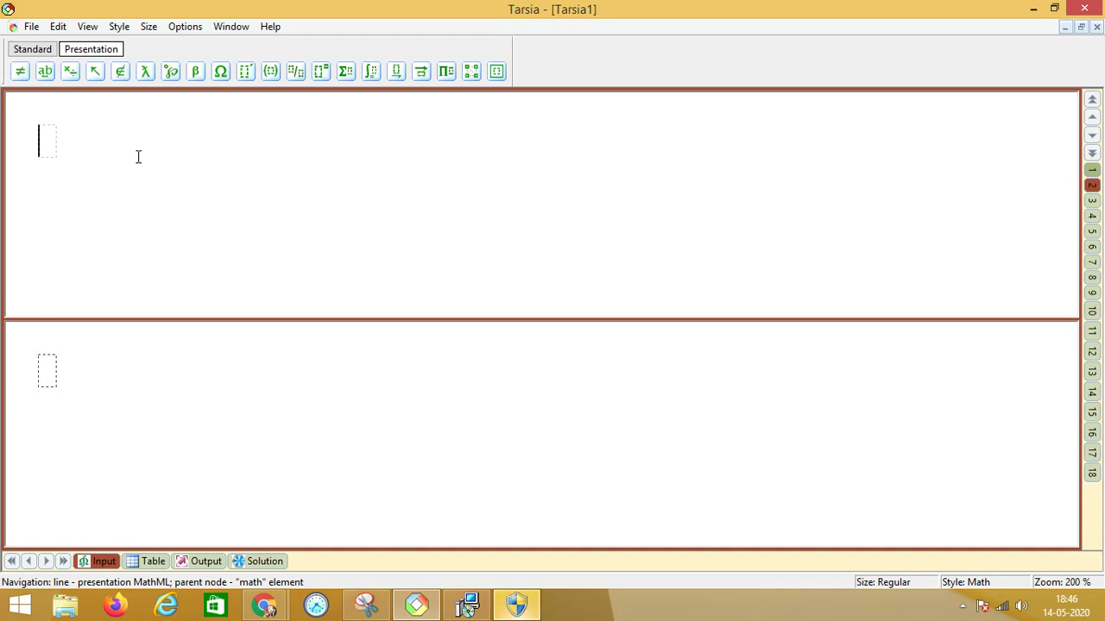
pyautogui.write('Good')
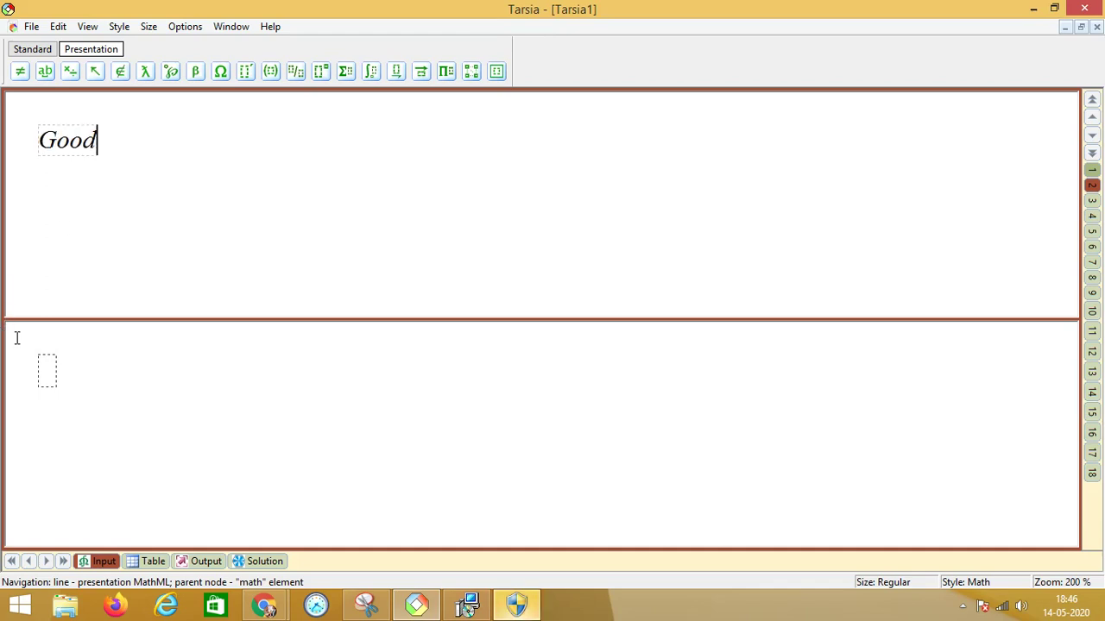
pyautogui.click(52, 377)
pyautogui.write('bad')
# Step: Enter the full-size fraction 2/12 as the first expression of pair 3
pyautogui.click(1091, 204)
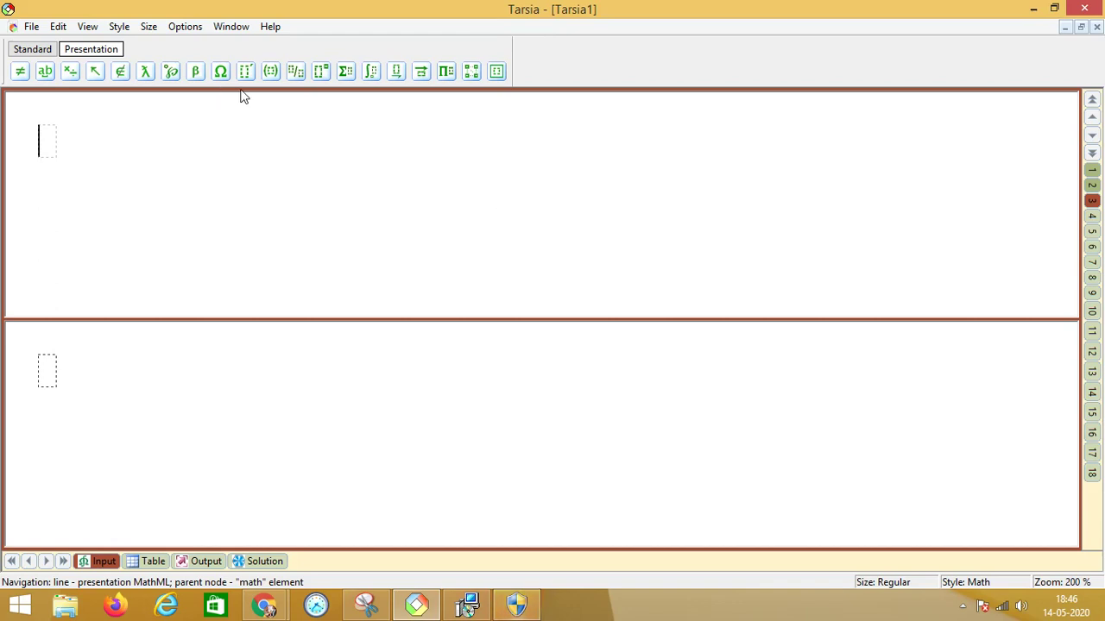
pyautogui.click(296, 73)
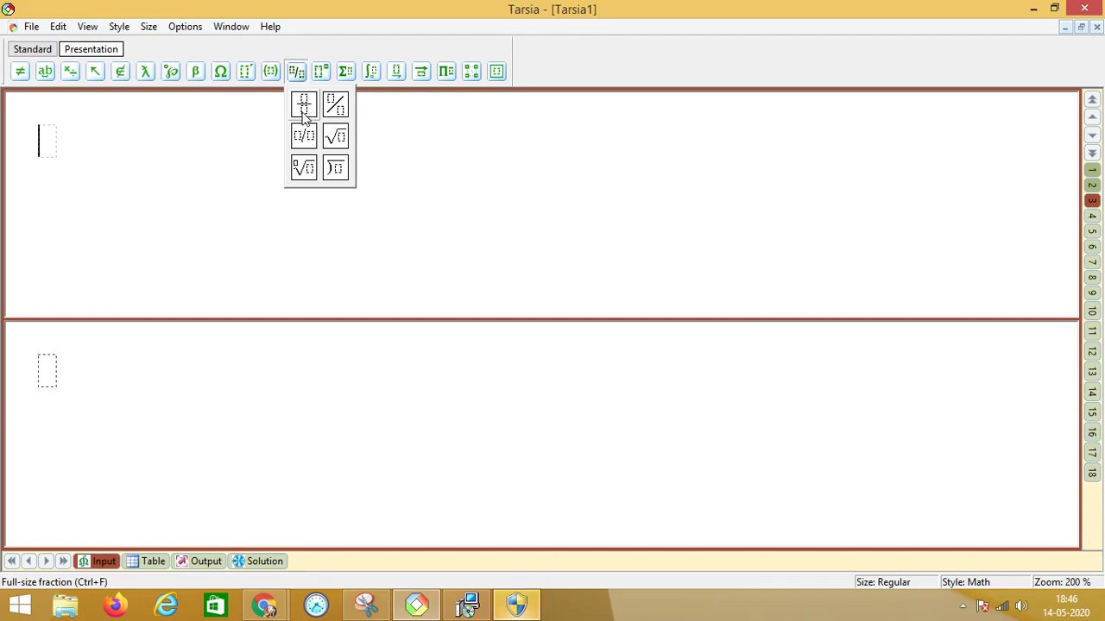
pyautogui.click(304, 105)
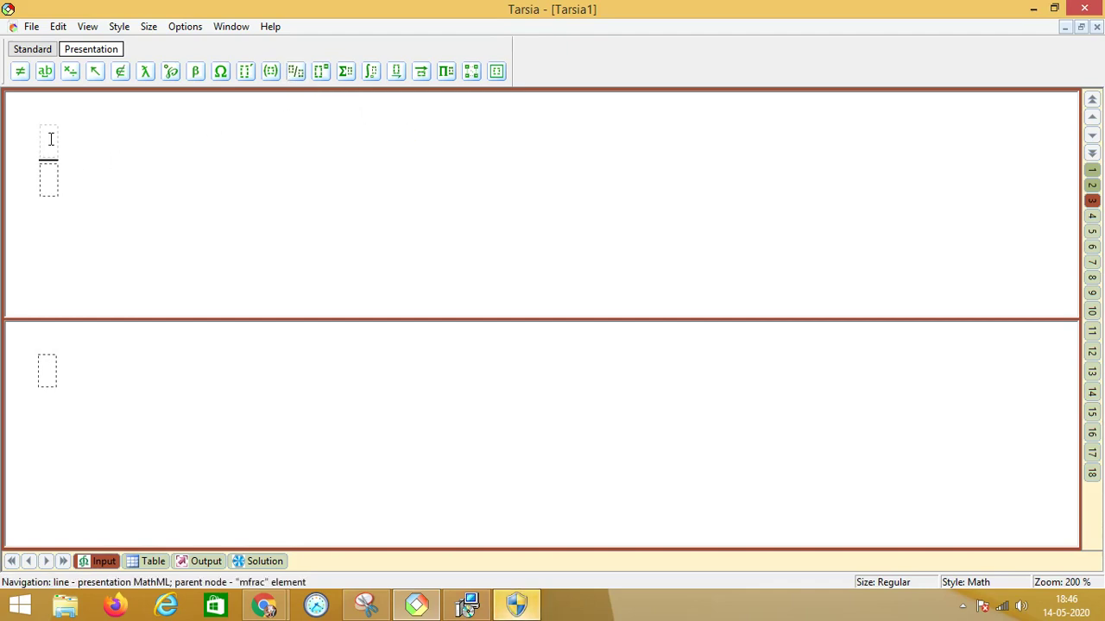
pyautogui.write('2')
pyautogui.click(50, 182)
pyautogui.write('12')
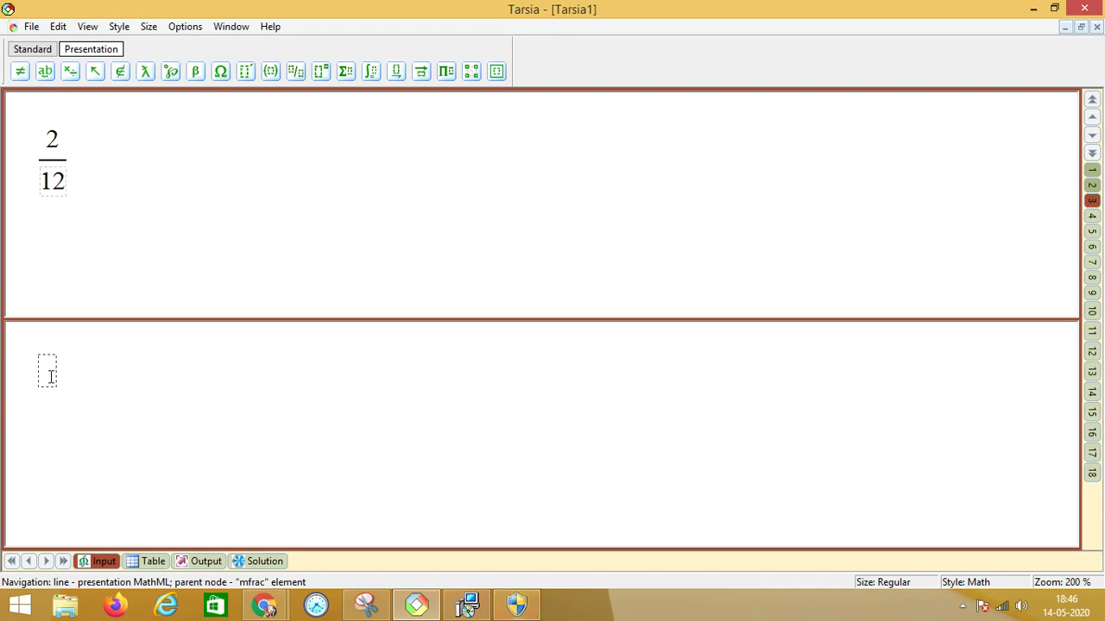
# Step: Enter the full-size fraction 1/6 as the matching second expression of pair 3
pyautogui.click(298, 72)
pyautogui.click(307, 103)
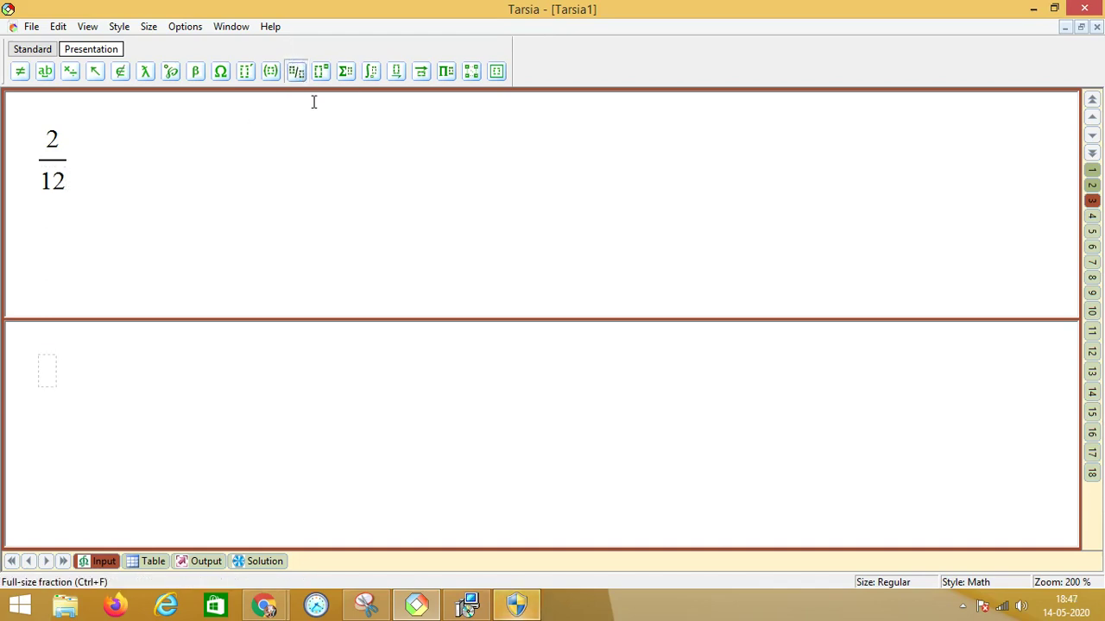
pyautogui.write('1')
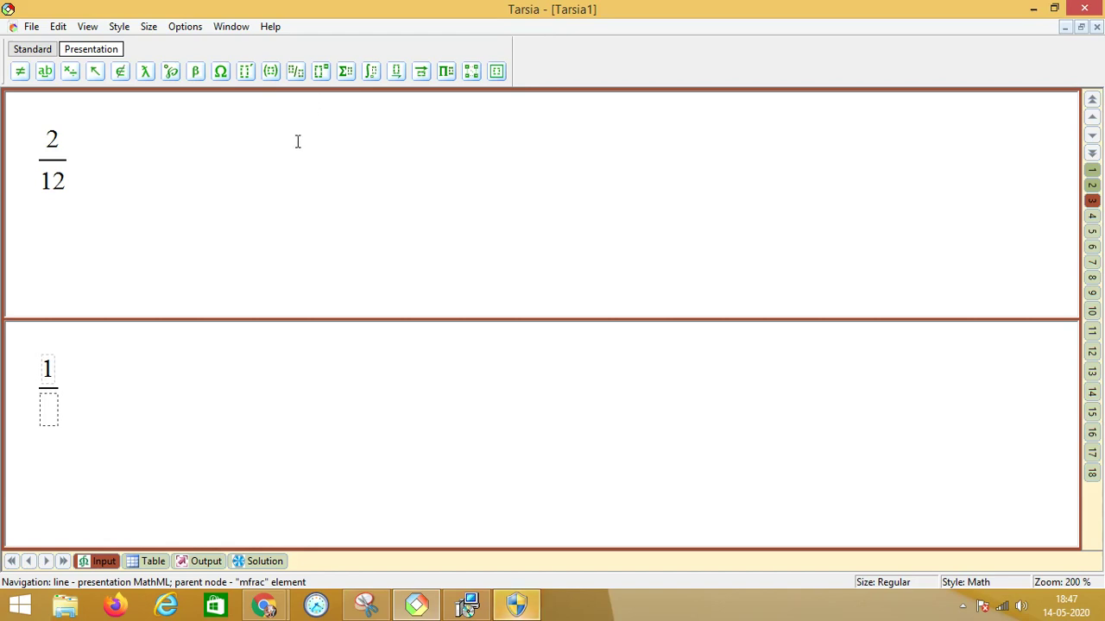
pyautogui.click(49, 410)
pyautogui.write('6')
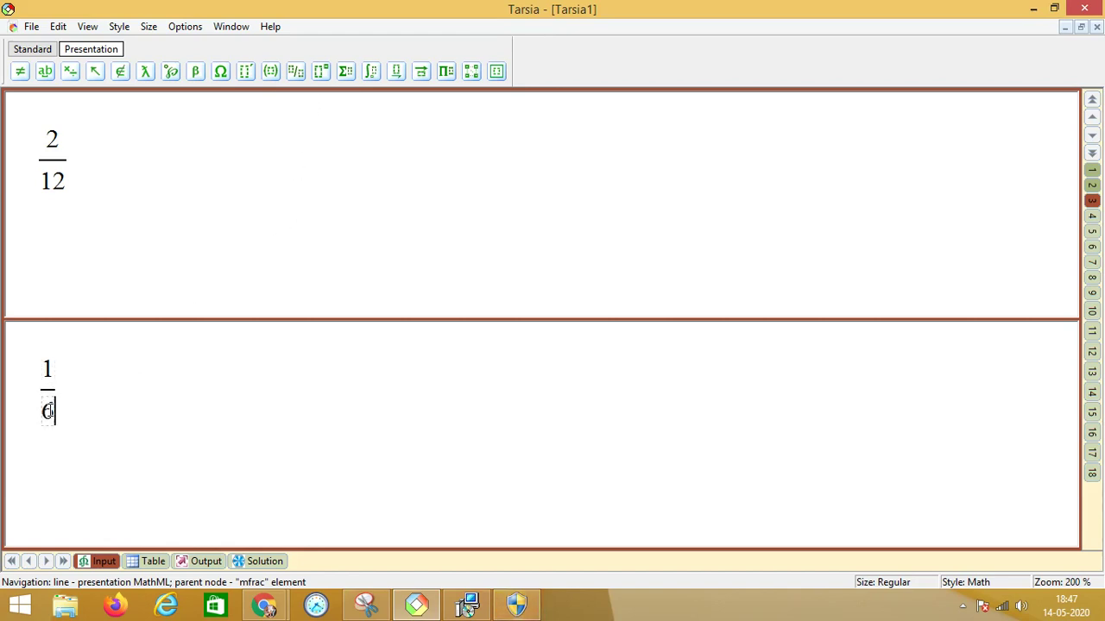
# Step: Enter 3 with superscript 2 and its match 9 as pair 4, and go on to the empty pair 5
pyautogui.click(1092, 216)
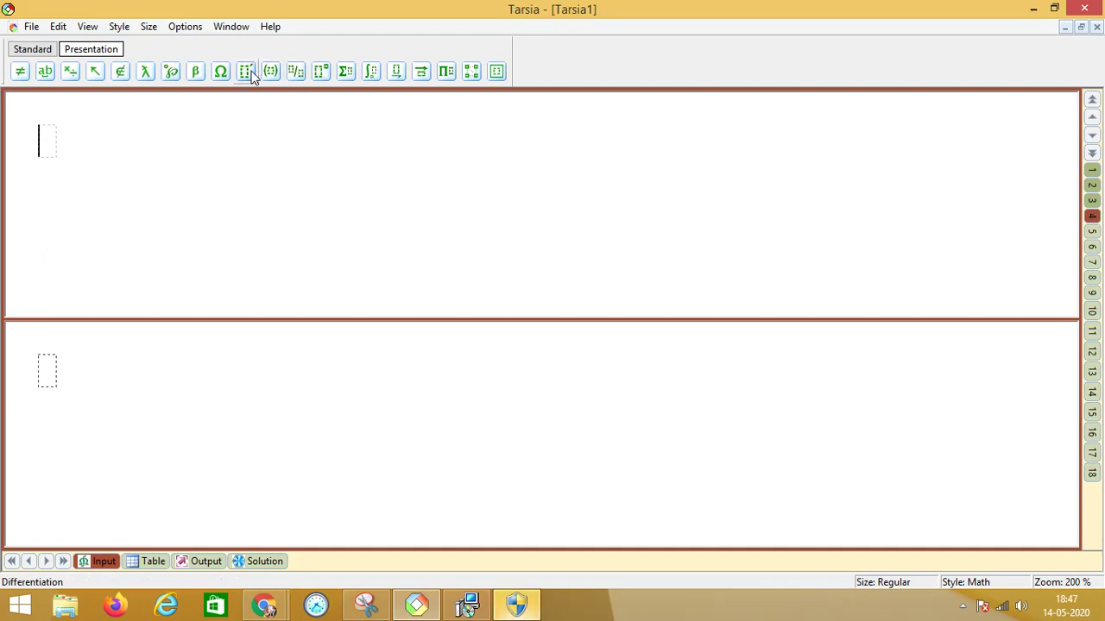
pyautogui.click(321, 73)
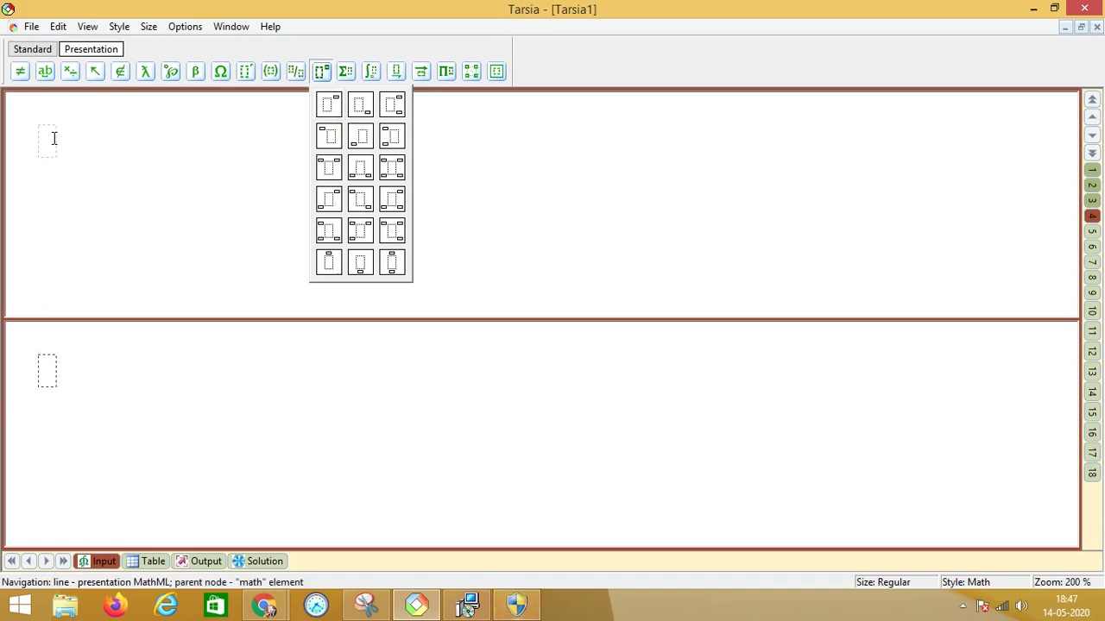
pyautogui.click(326, 111)
pyautogui.write('3')
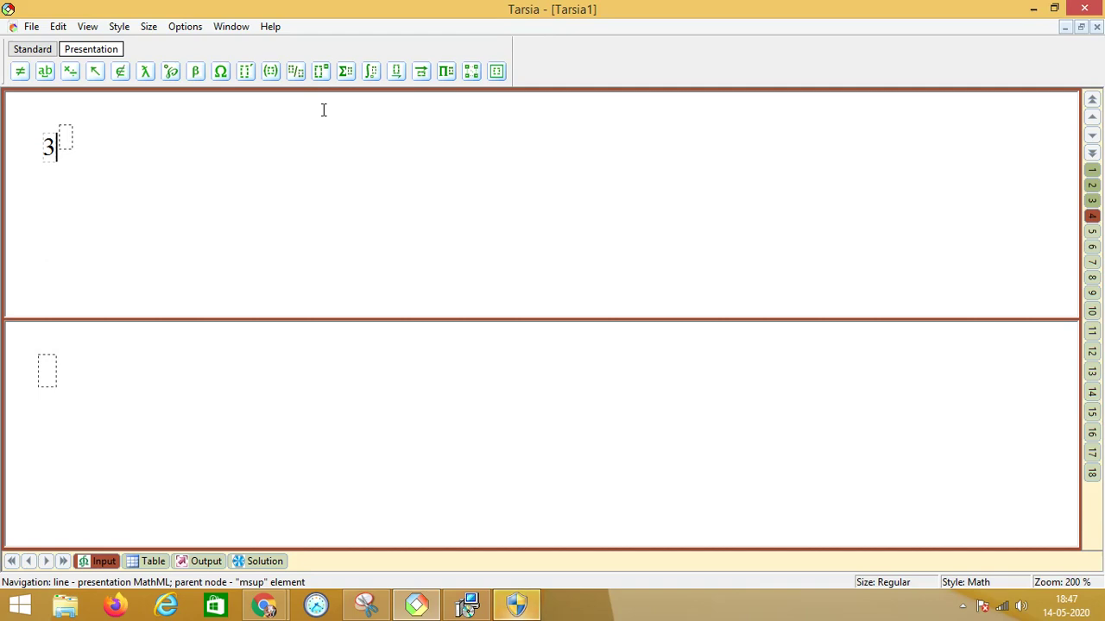
pyautogui.click(67, 138)
pyautogui.write('2')
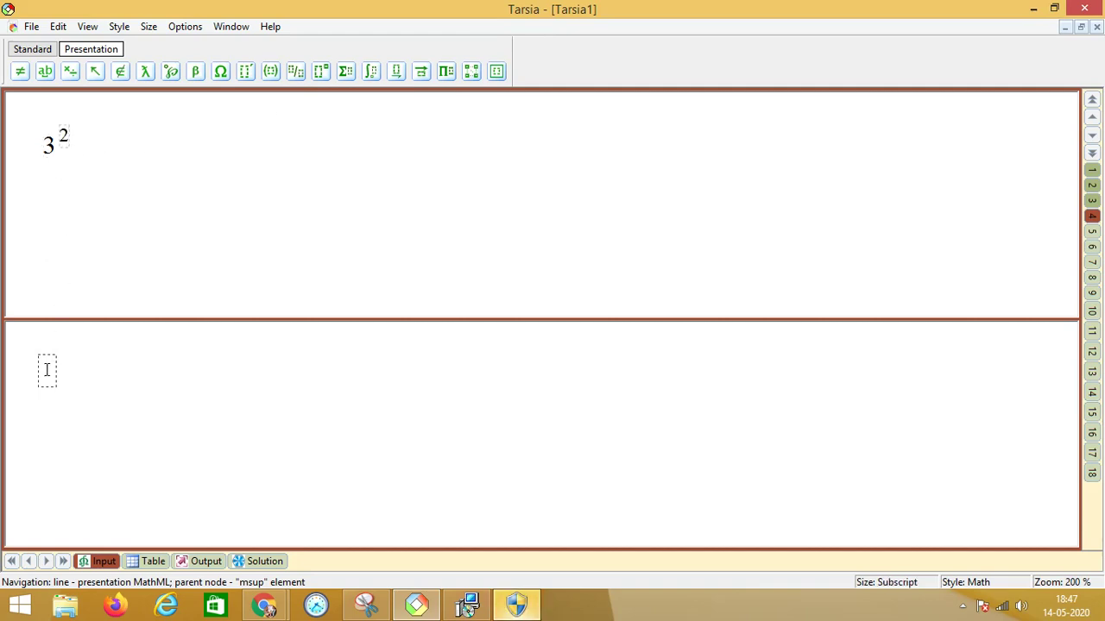
pyautogui.write('9')
pyautogui.click(1091, 231)
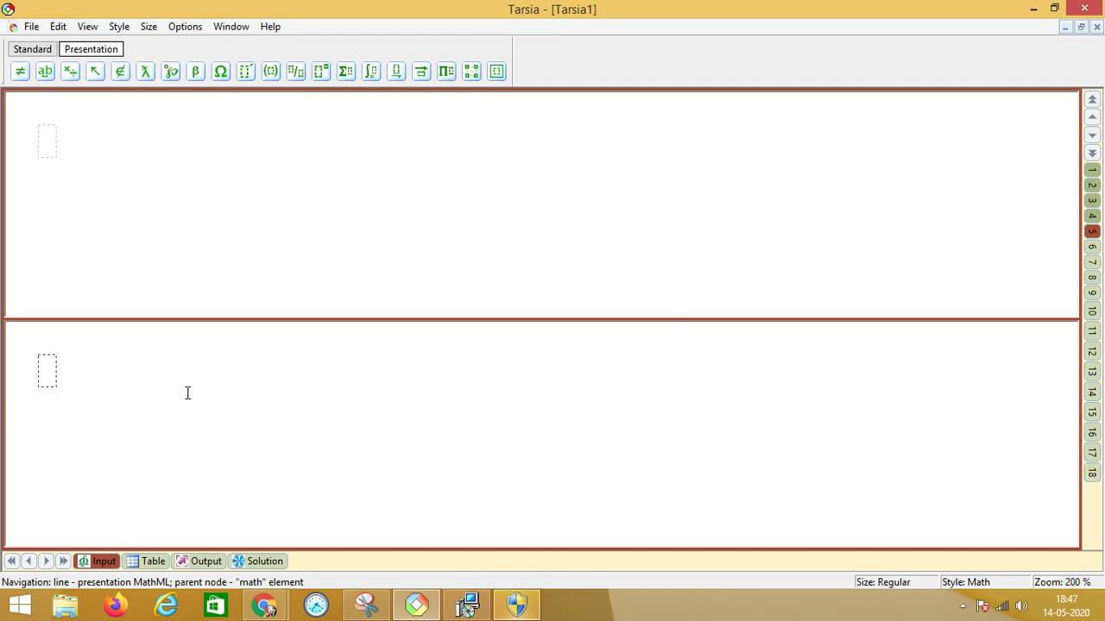
# Step: Review the puzzle's table of pairs, its printable output pieces and the assembled triangular solution
pyautogui.click(147, 561)
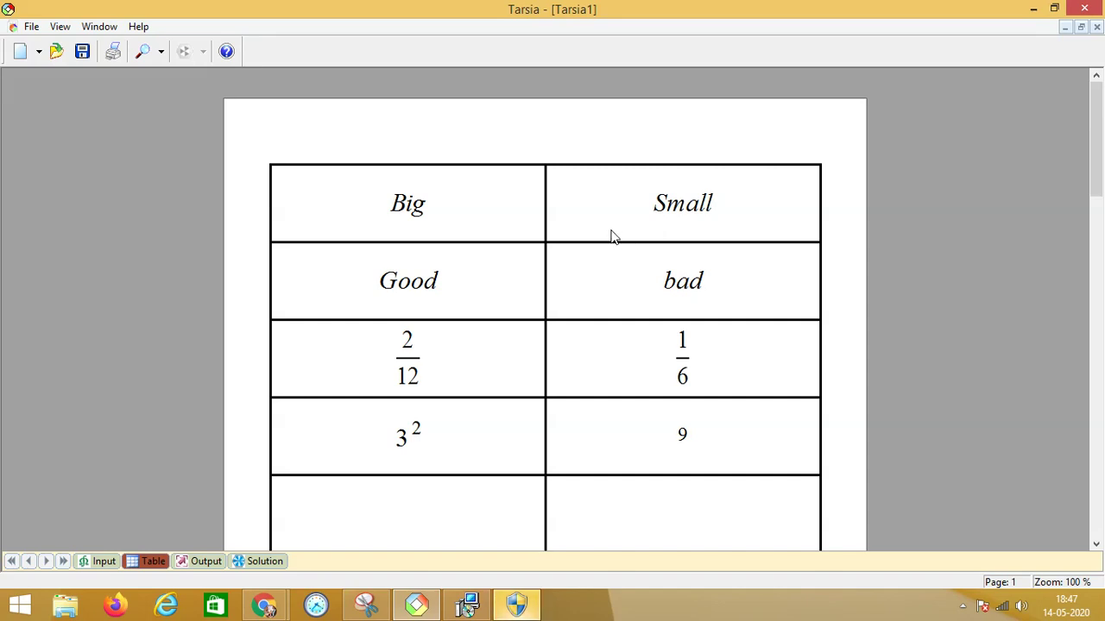
pyautogui.click(207, 563)
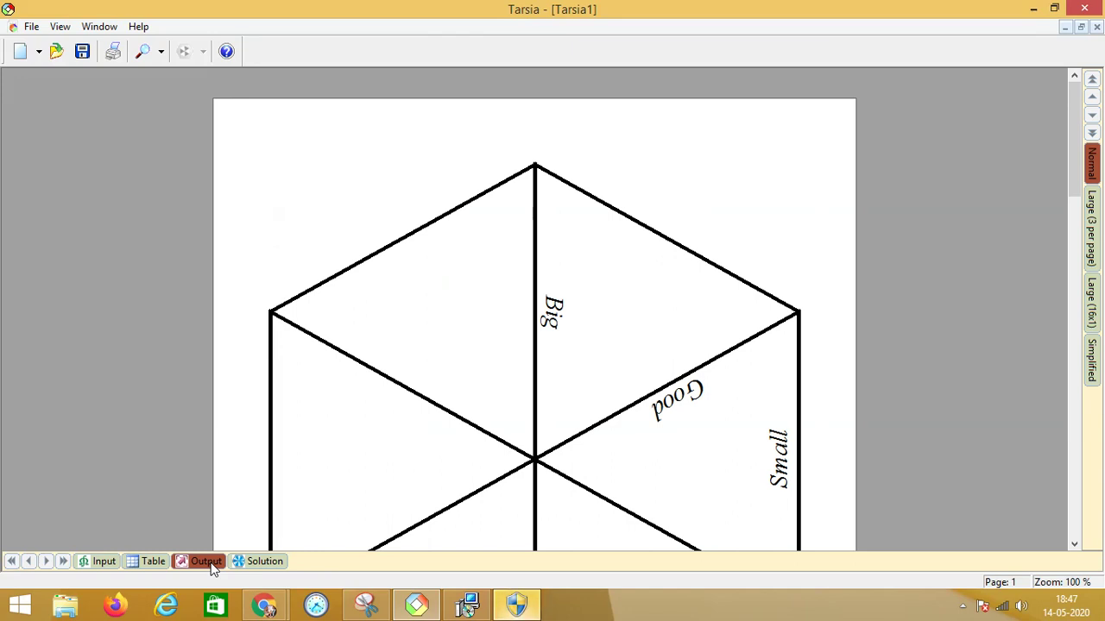
pyautogui.moveTo(1074, 113)
pyautogui.mouseDown()
pyautogui.moveTo(1078, 440)
pyautogui.moveTo(1080, 221)
pyautogui.moveTo(1063, 101)
pyautogui.mouseUp()
pyautogui.click(263, 564)
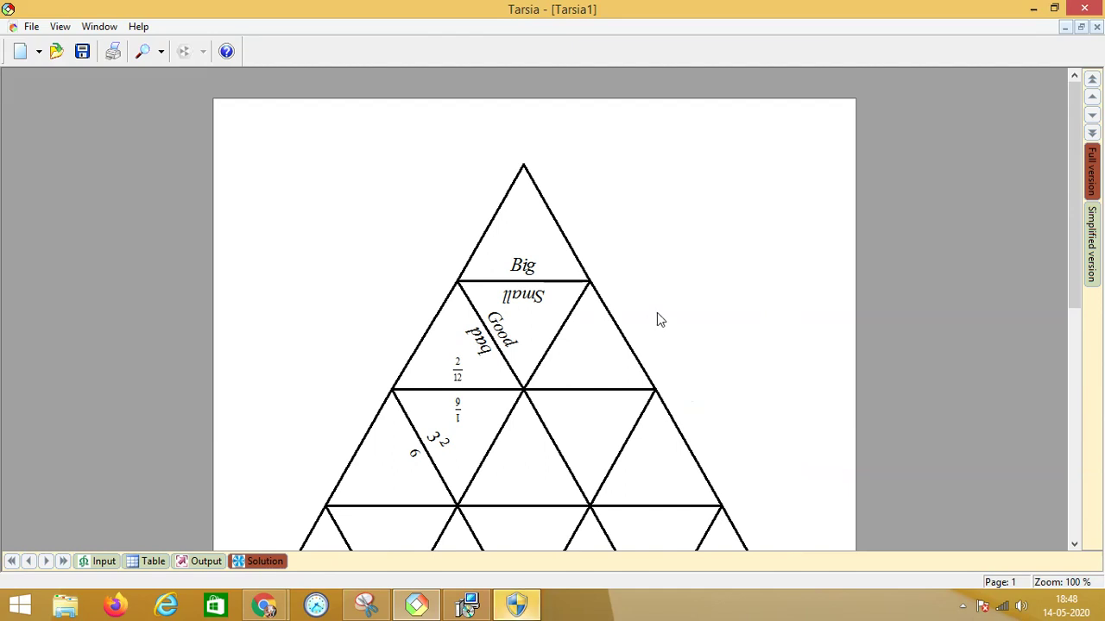
pyautogui.moveTo(1073, 217); pyautogui.dragTo(1078, 270)
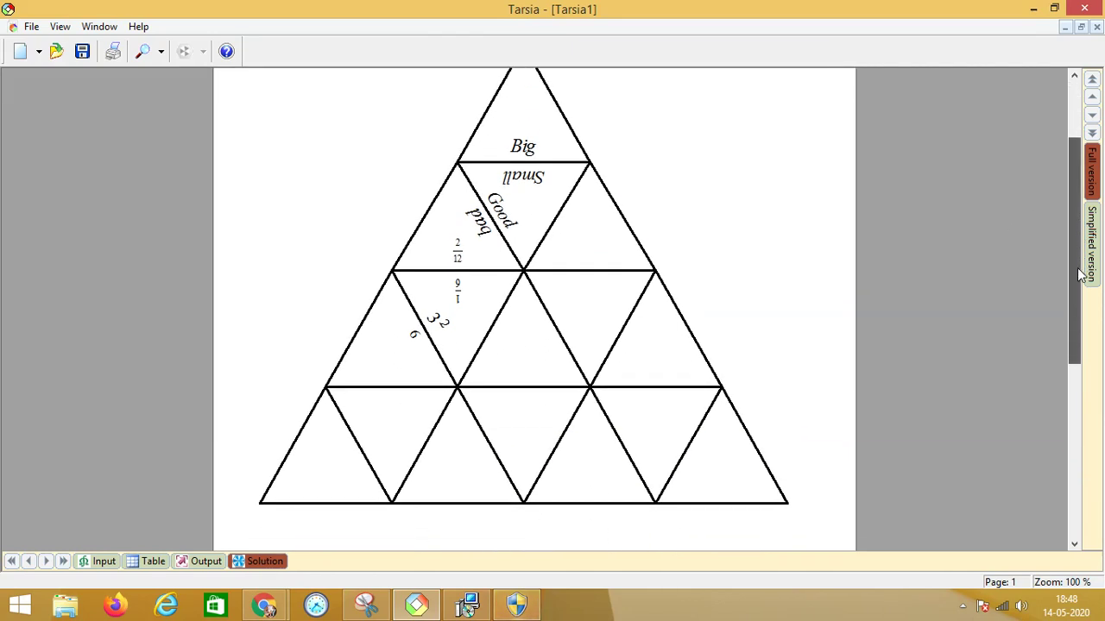
pyautogui.moveTo(1078, 274); pyautogui.dragTo(1077, 261)
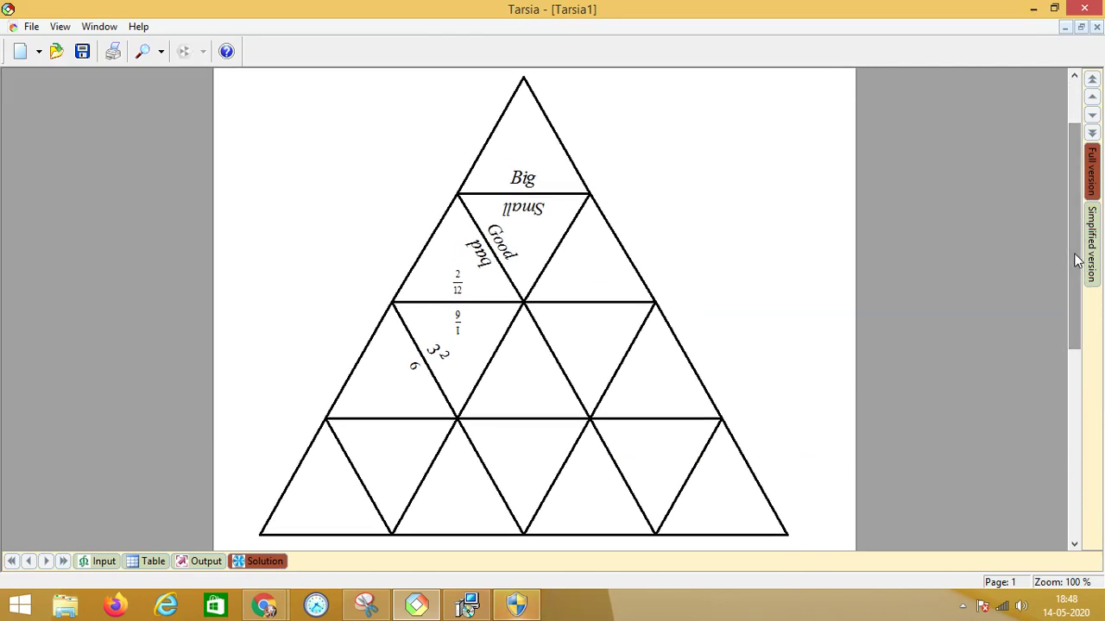